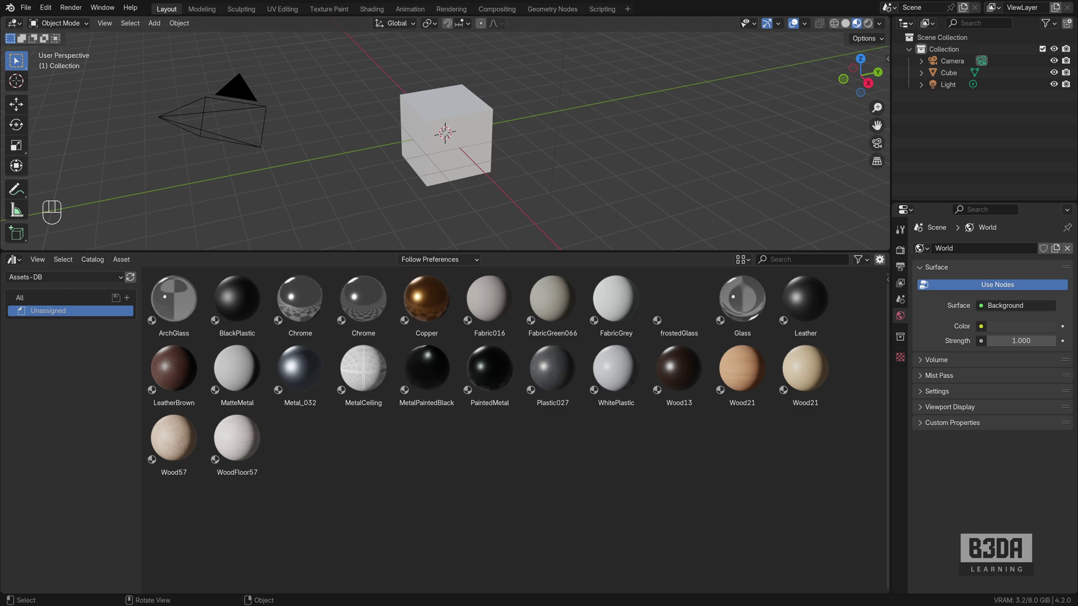
# - Bring up the Online Assets Workshop Report article, enlarge it, move it aside, and check the lower editor
pyautogui.hotkey('alt', 'Tab')
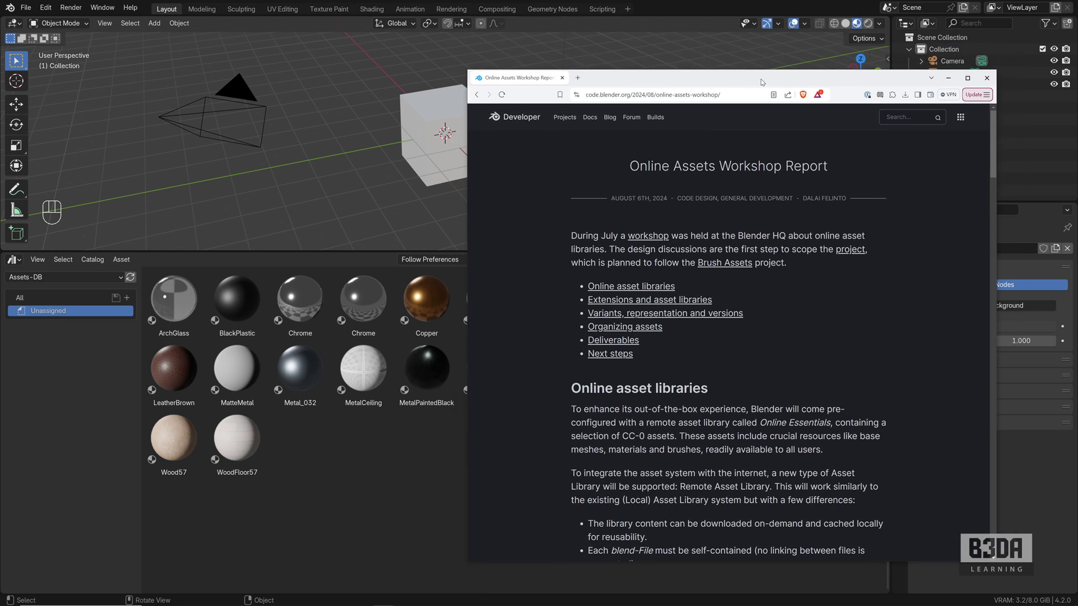
pyautogui.moveTo(765, 70); pyautogui.dragTo(766, 41)
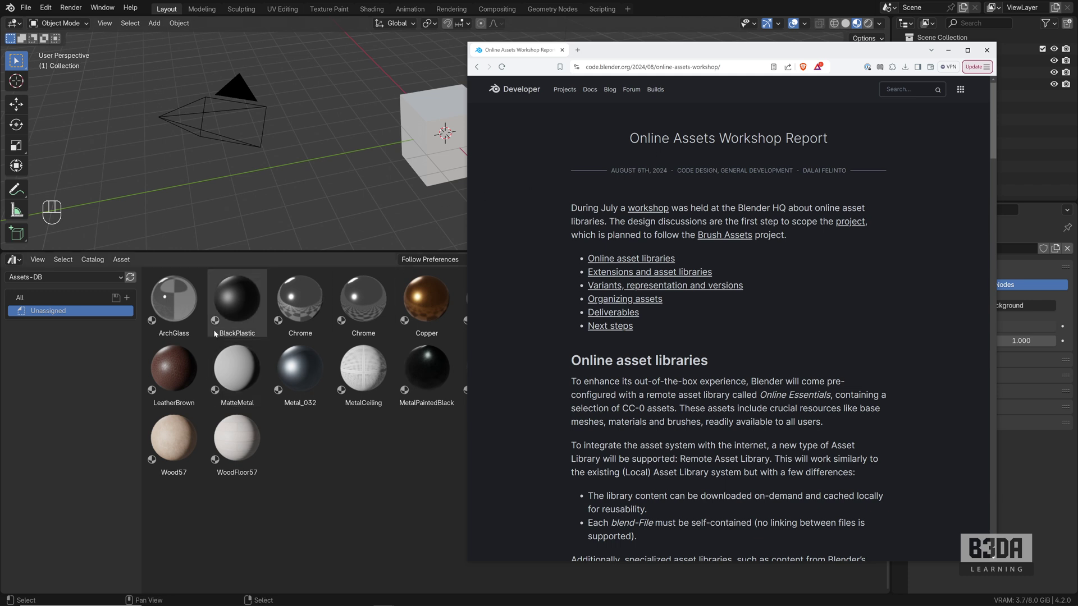
pyautogui.moveTo(736, 58); pyautogui.dragTo(561, 0)
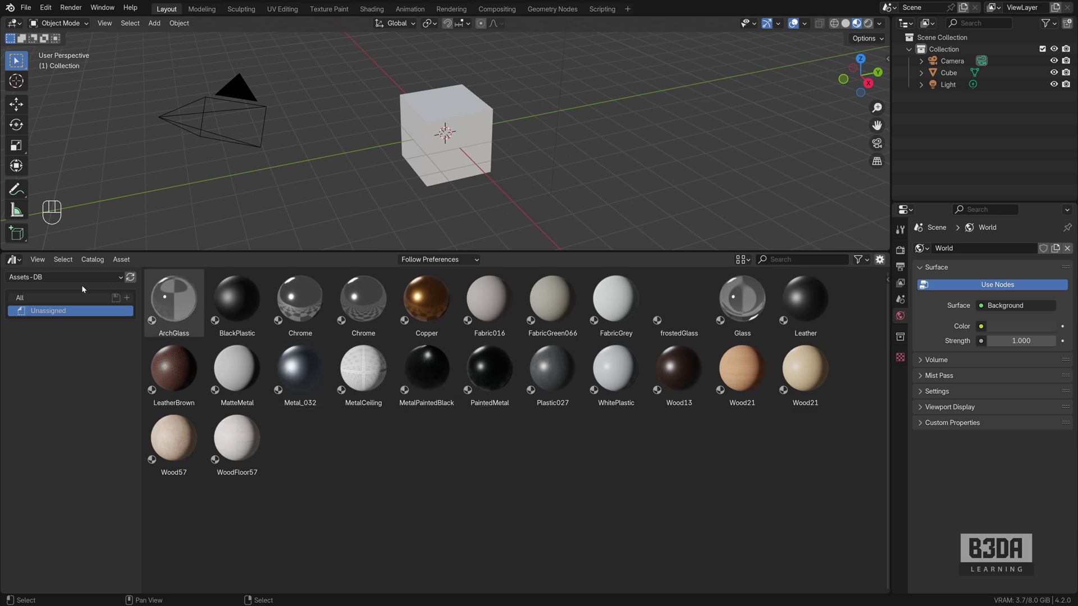
pyautogui.click(12, 259)
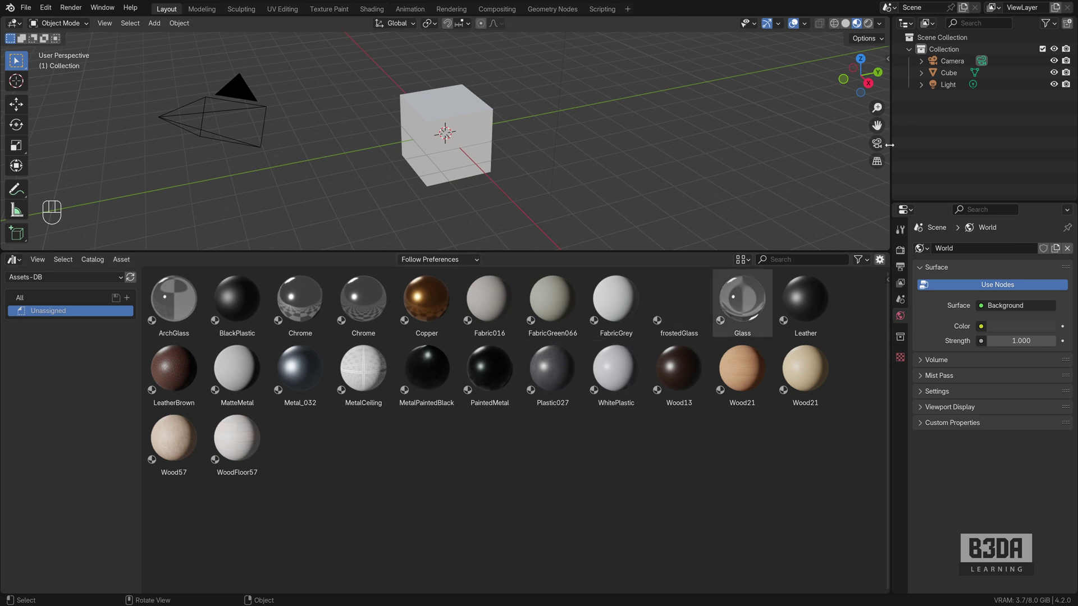
# - Assign the PaintedMetal material to the cube from the material browse list
pyautogui.rightClick(953, 73)
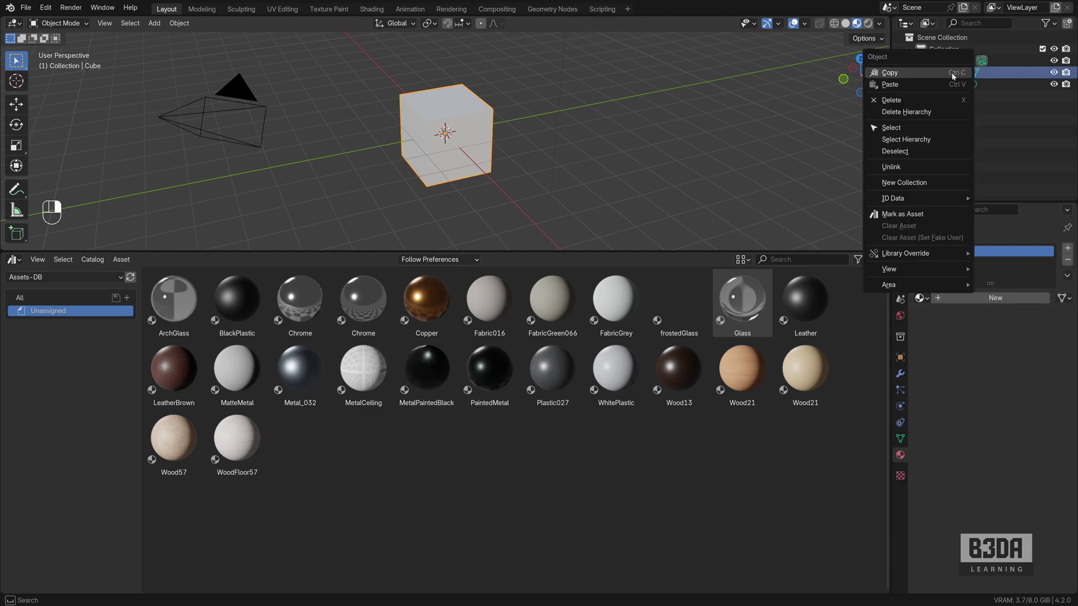
pyautogui.click(900, 215)
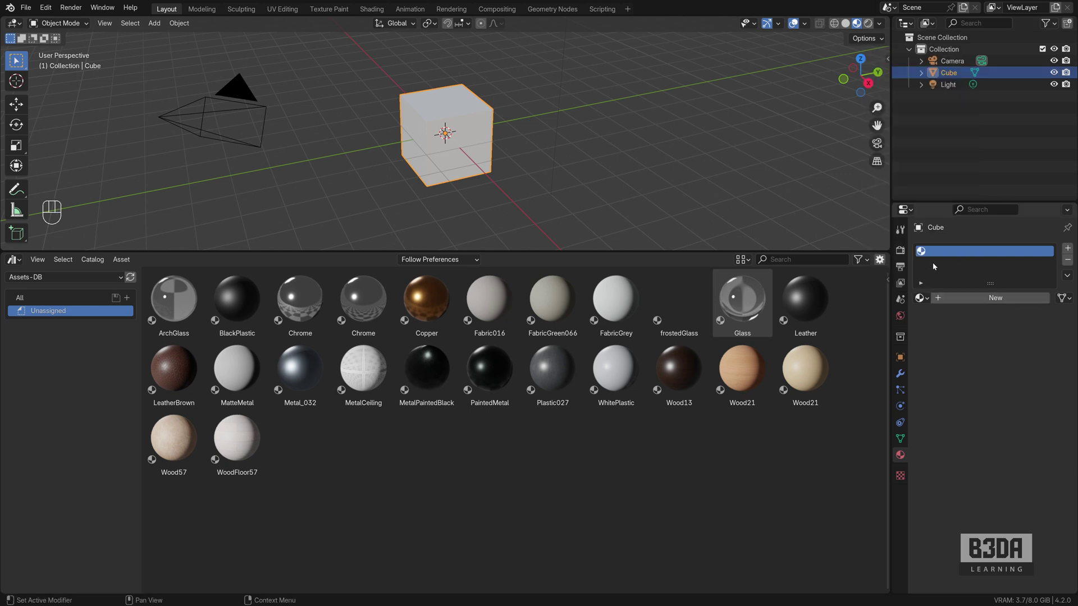
pyautogui.rightClick(957, 254)
pyautogui.click(921, 298)
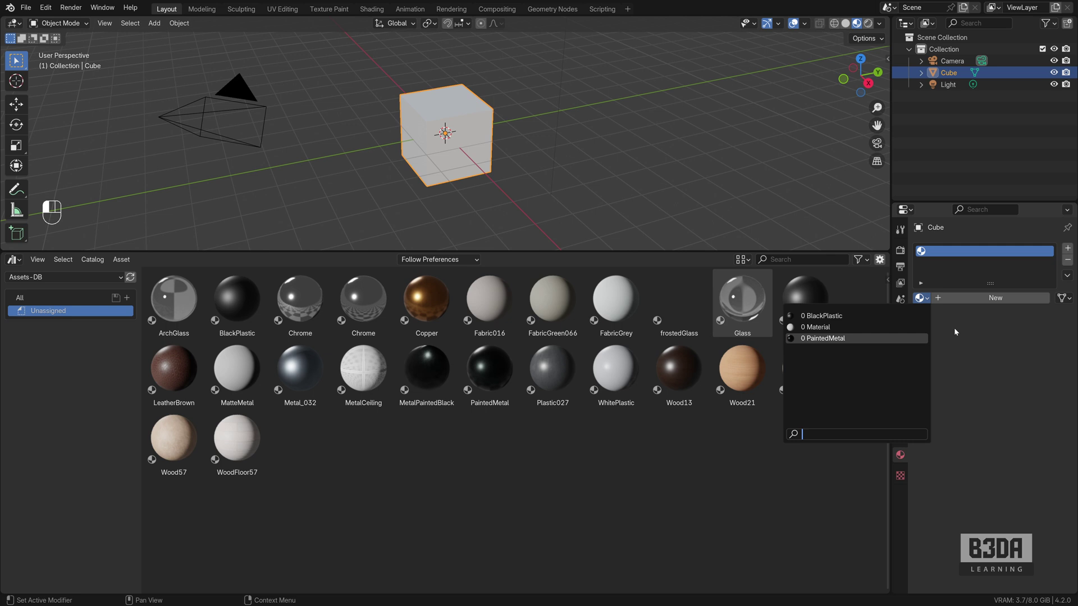
pyautogui.press('Return')
# - View PaintedMetal's Mark as Asset option, unlink it from the cube, and inspect the Collection's asset options
pyautogui.rightClick(970, 300)
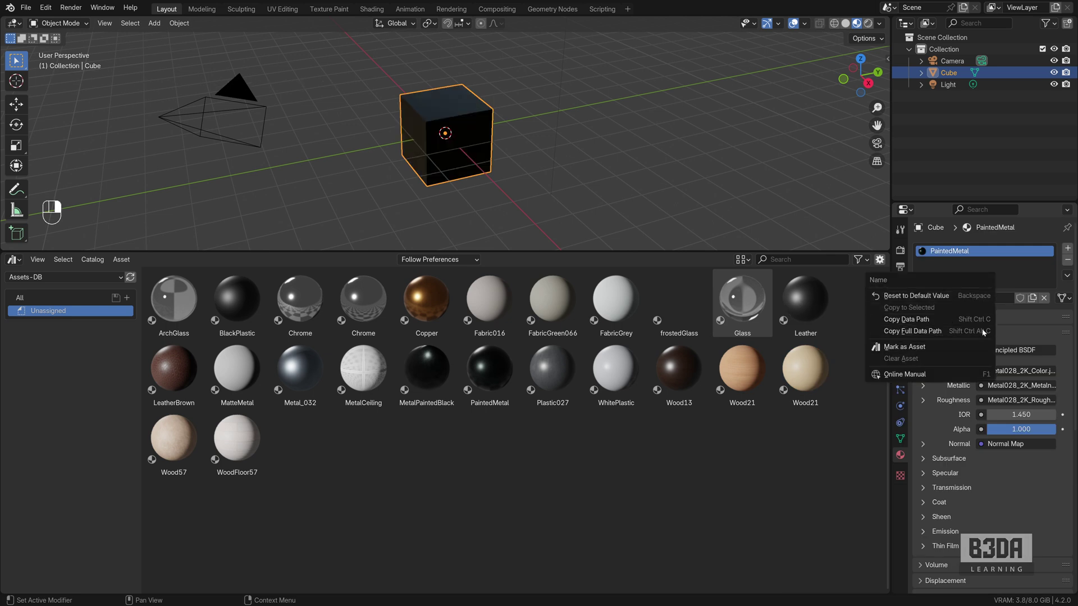
pyautogui.click(1045, 298)
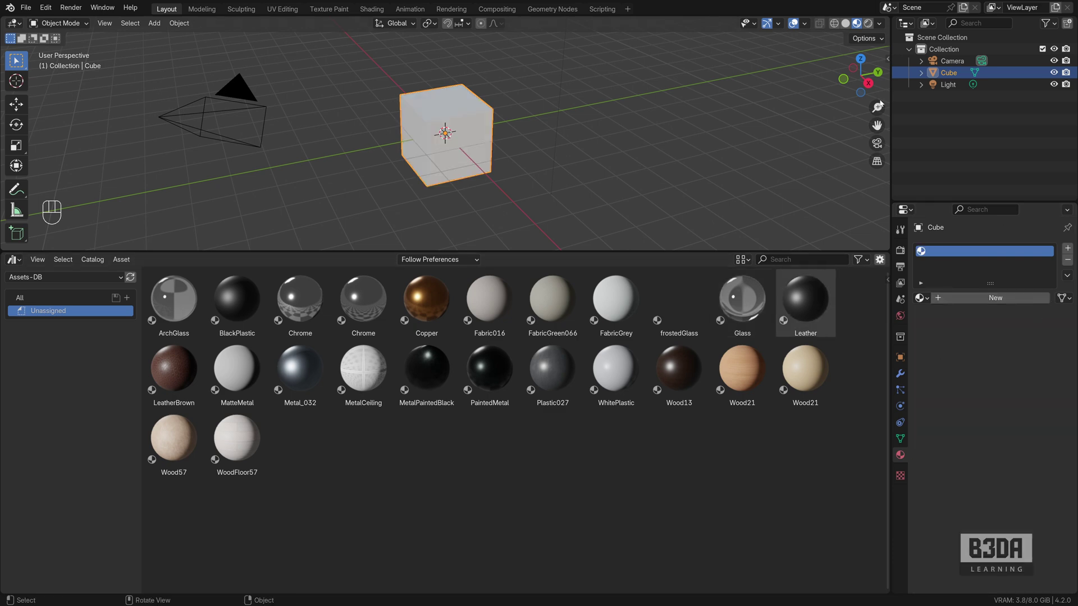
pyautogui.click(946, 51)
pyautogui.rightClick(946, 52)
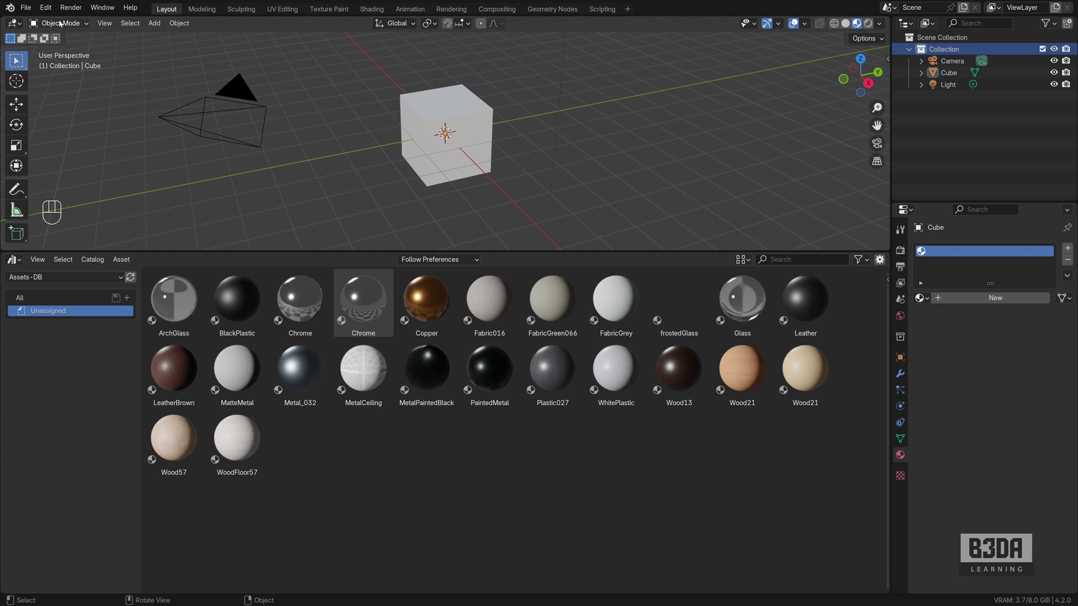
pyautogui.click(46, 7)
pyautogui.click(92, 159)
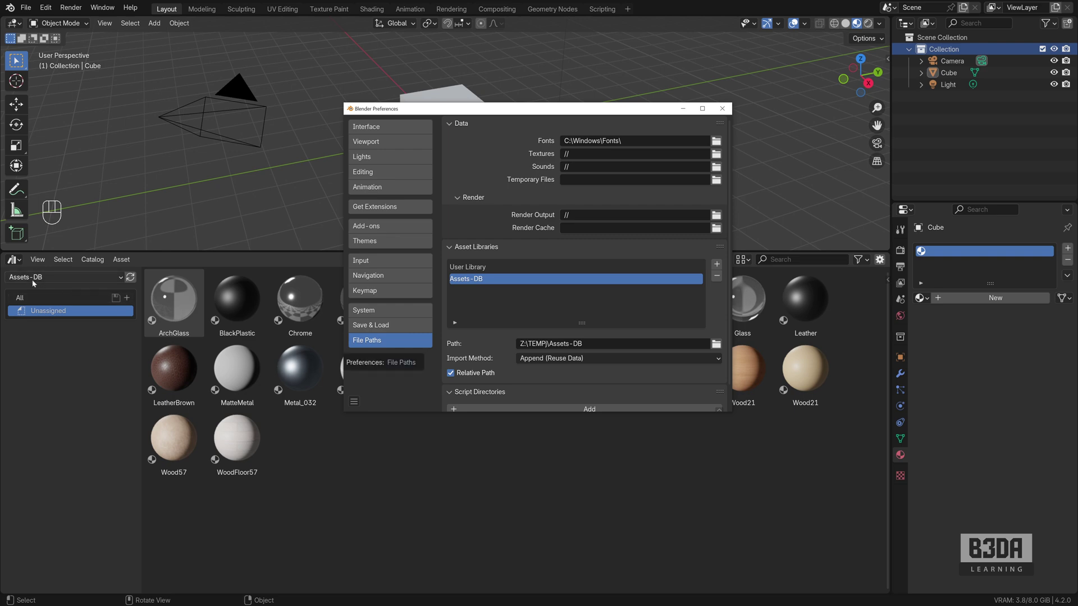
pyautogui.click(722, 108)
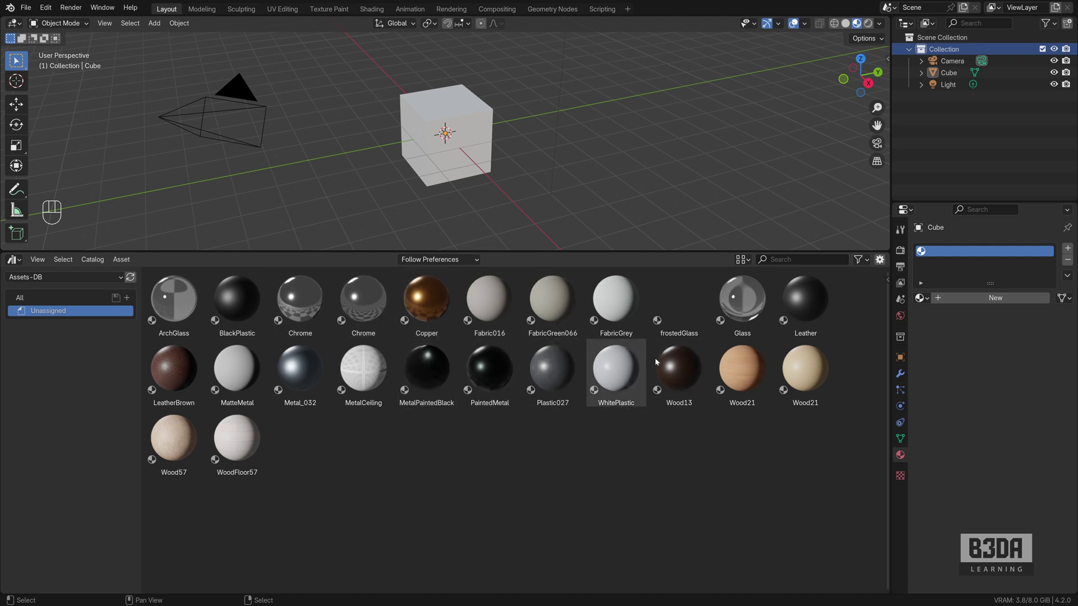
# - Set the asset library filter to list Objects alongside Materials
pyautogui.click(859, 260)
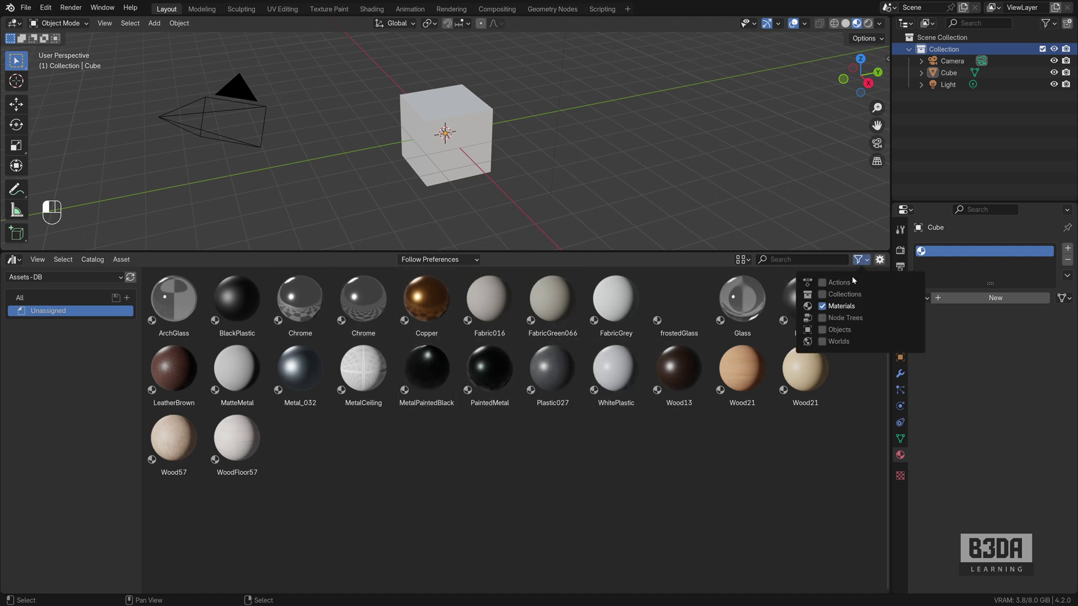
pyautogui.click(823, 330)
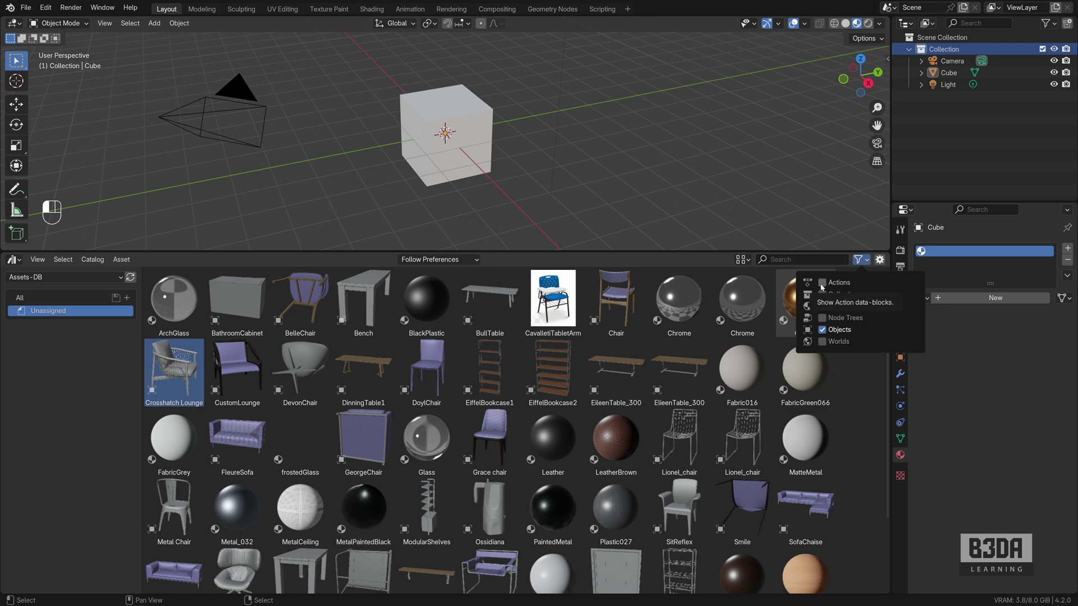
pyautogui.click(824, 306)
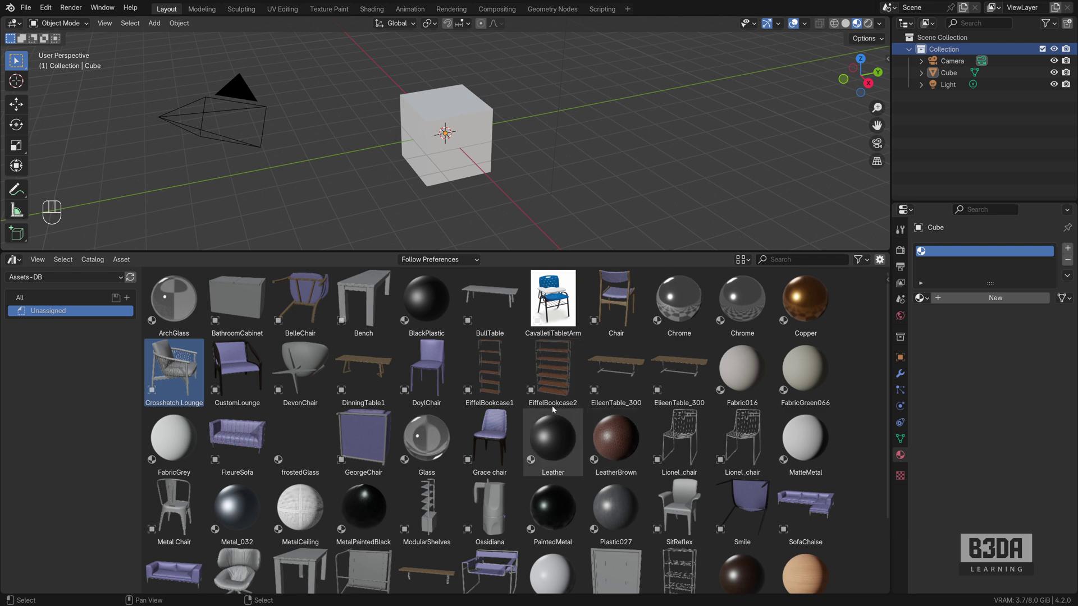
# - Apply BlackPlastic to the cube, place the Crosshatch Lounge chair to its right, then show only materials again
pyautogui.moveTo(427, 297); pyautogui.dragTo(480, 180)
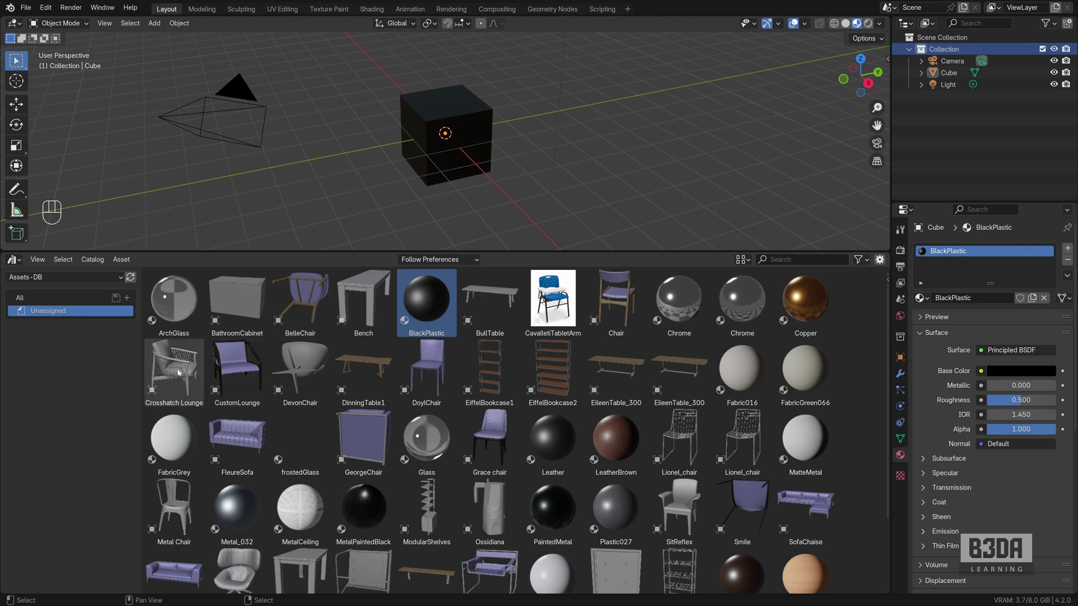
pyautogui.moveTo(174, 368); pyautogui.dragTo(617, 157)
pyautogui.click(644, 181)
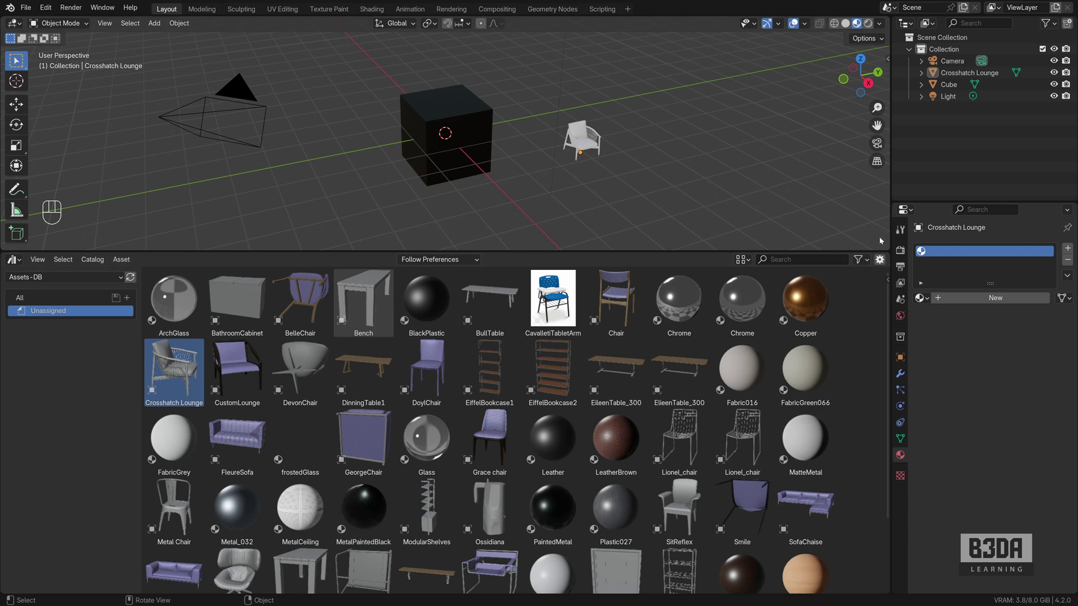
pyautogui.click(859, 259)
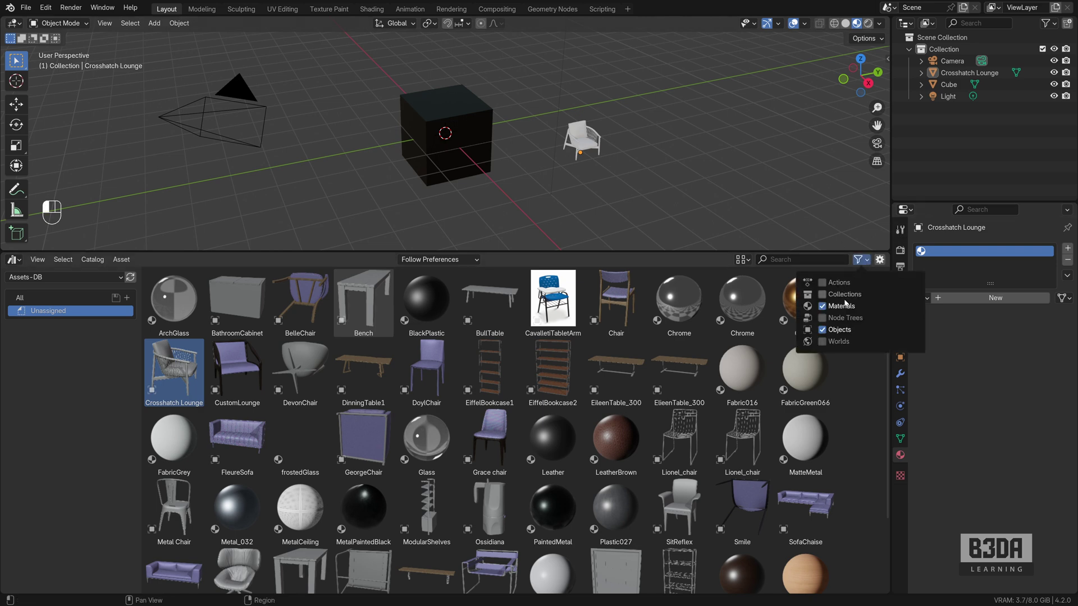
pyautogui.click(822, 330)
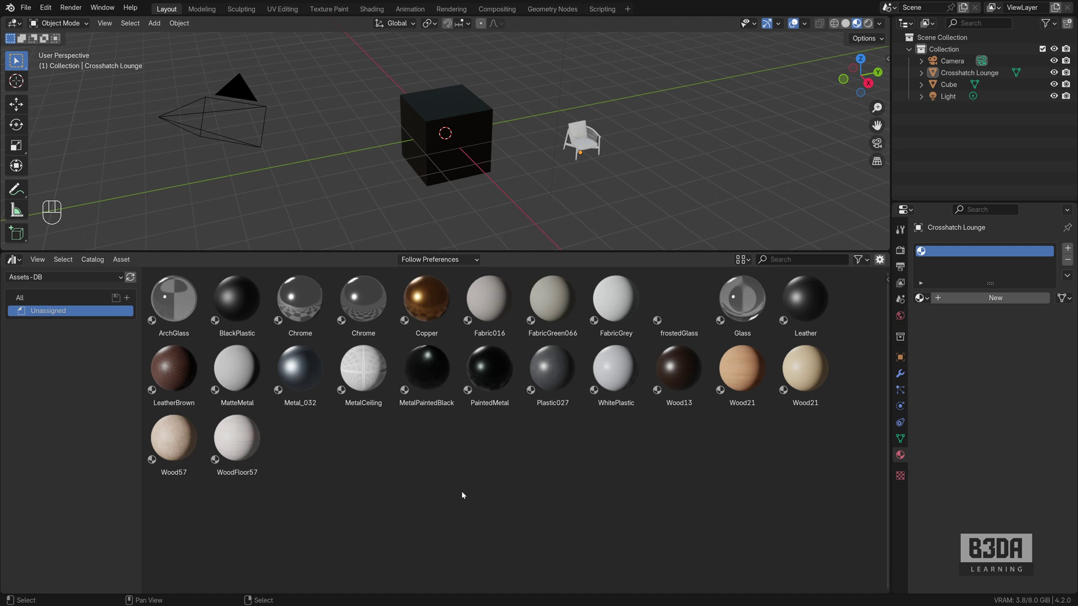
# - Select the MetalPaintedBlack asset and bring the workshop article window back over Blender's right side
pyautogui.click(427, 371)
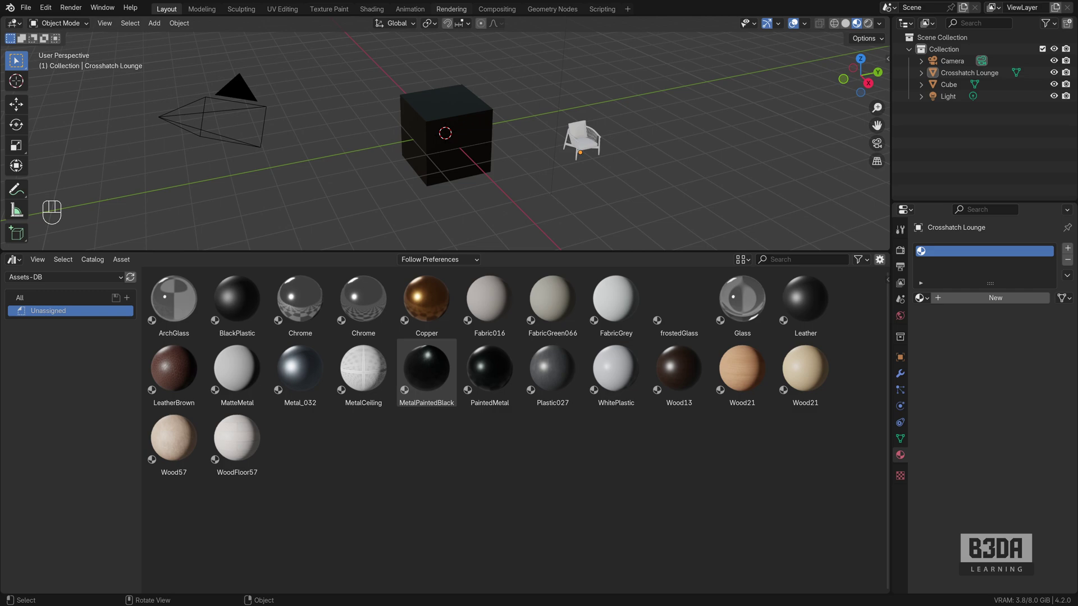
pyautogui.moveTo(719, 0); pyautogui.dragTo(801, 56)
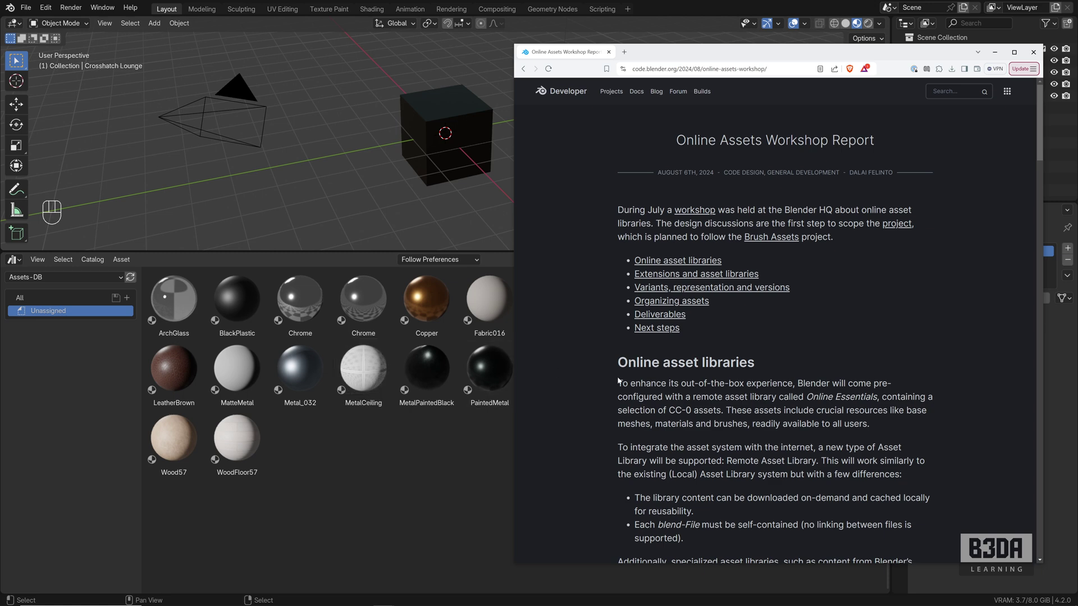
# - Highlight 'Online Essentials', 'Remote Asset Library', 'CC-0' and 'Asset Library' while reading down the article
pyautogui.scroll(-2, 685, 364)
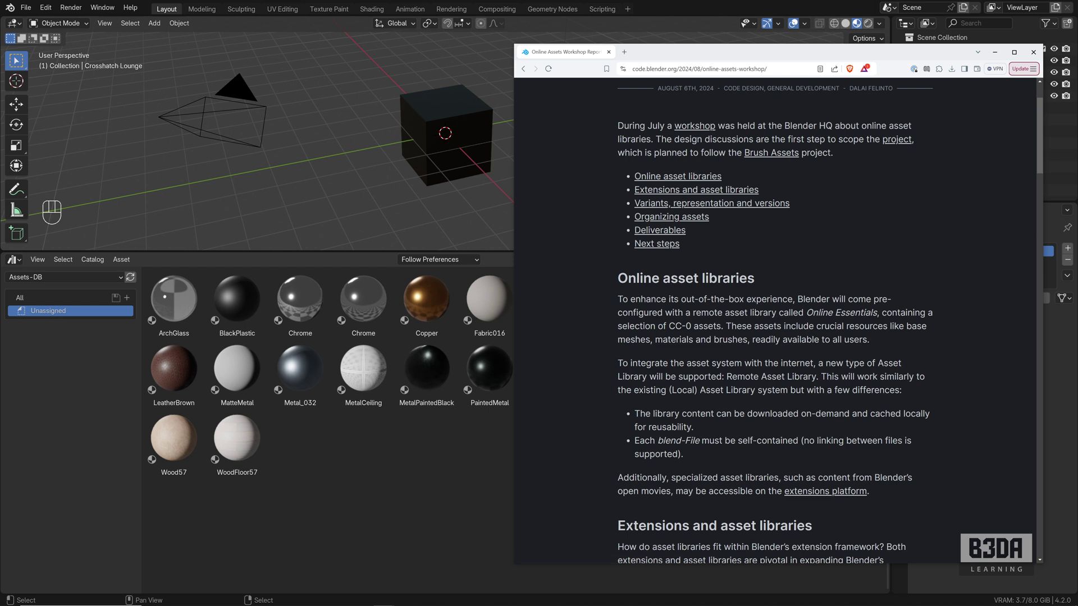
pyautogui.moveTo(806, 313); pyautogui.dragTo(877, 313)
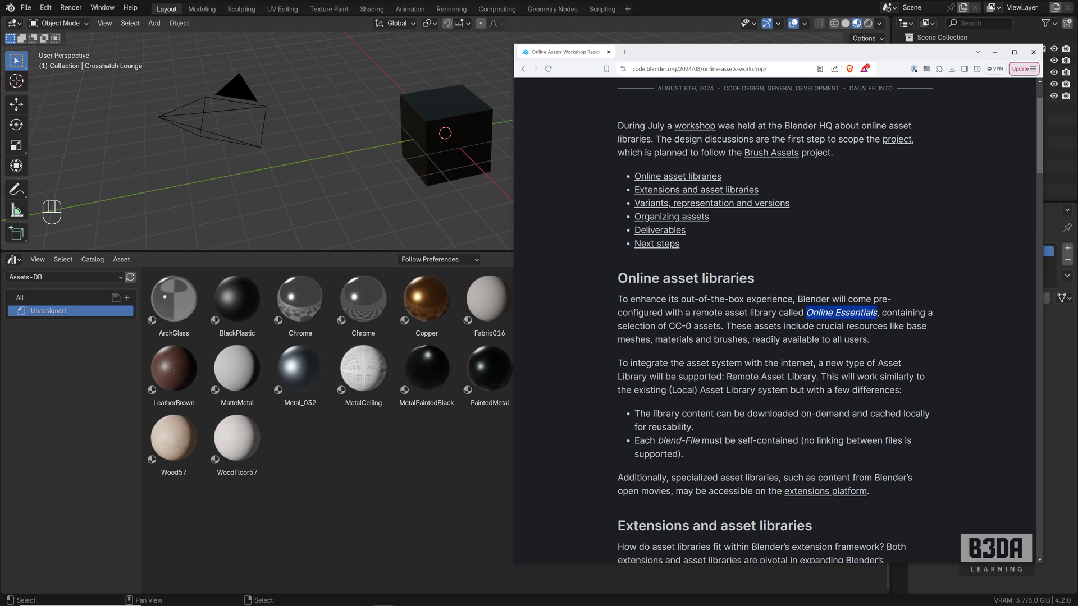
pyautogui.scroll(-2, 837, 364)
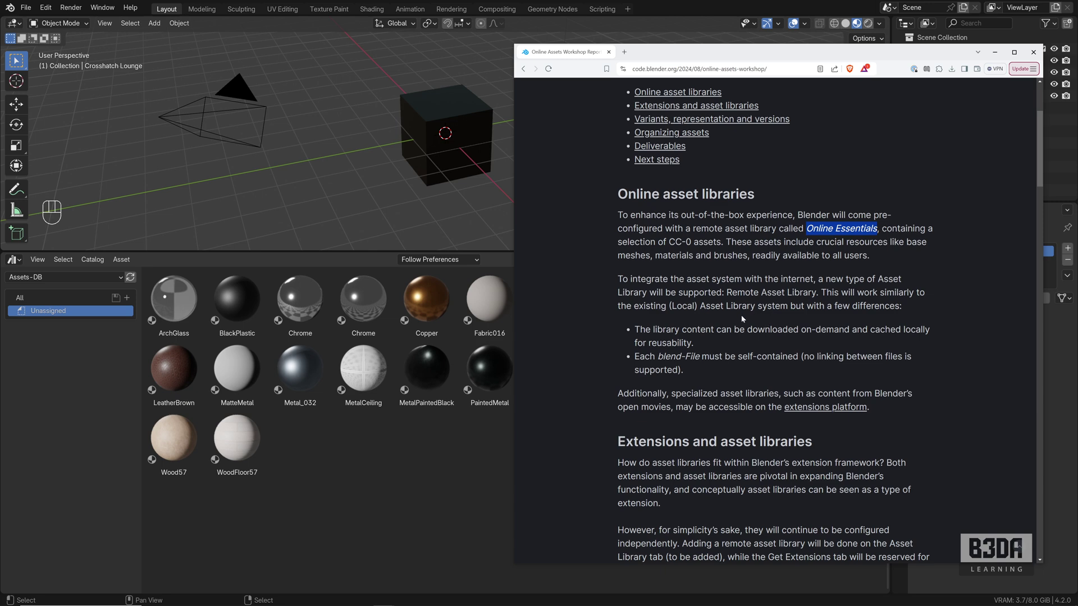
pyautogui.scroll(-1, 773, 319)
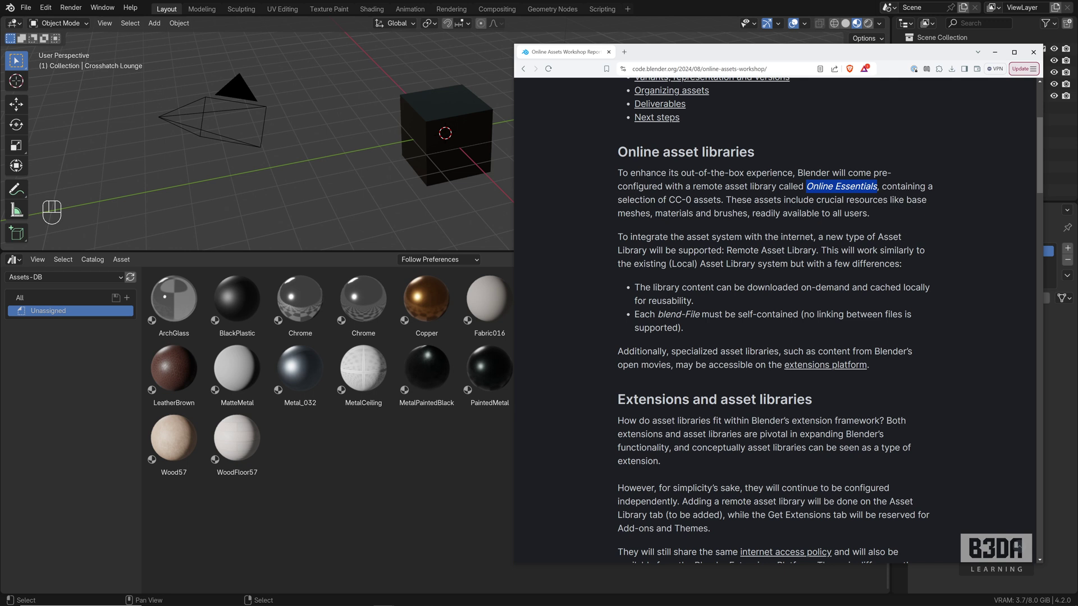
pyautogui.moveTo(727, 250); pyautogui.dragTo(816, 250)
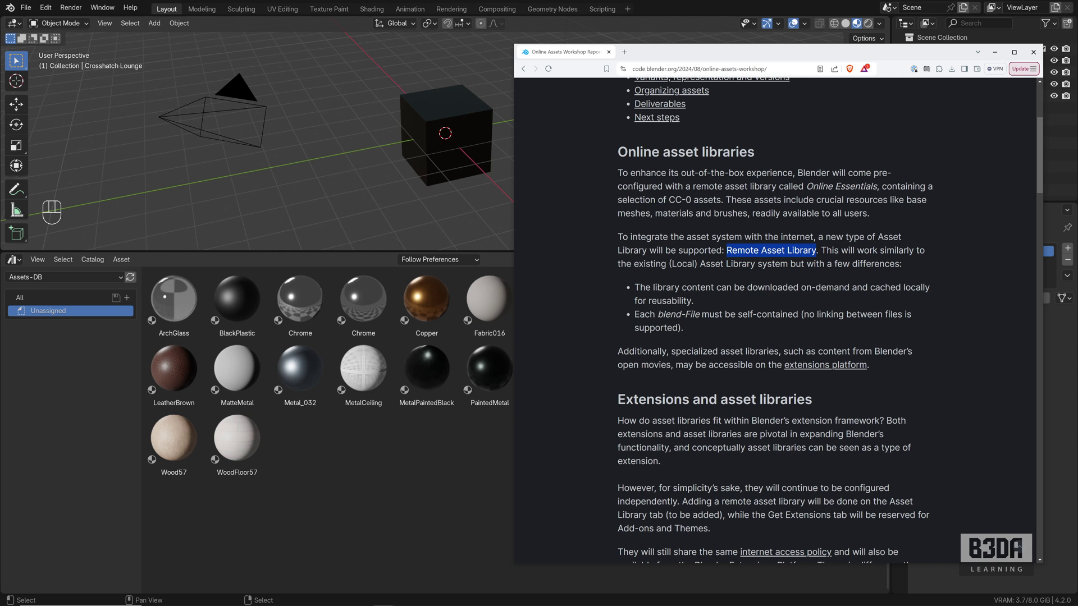
pyautogui.moveTo(668, 200); pyautogui.dragTo(692, 200)
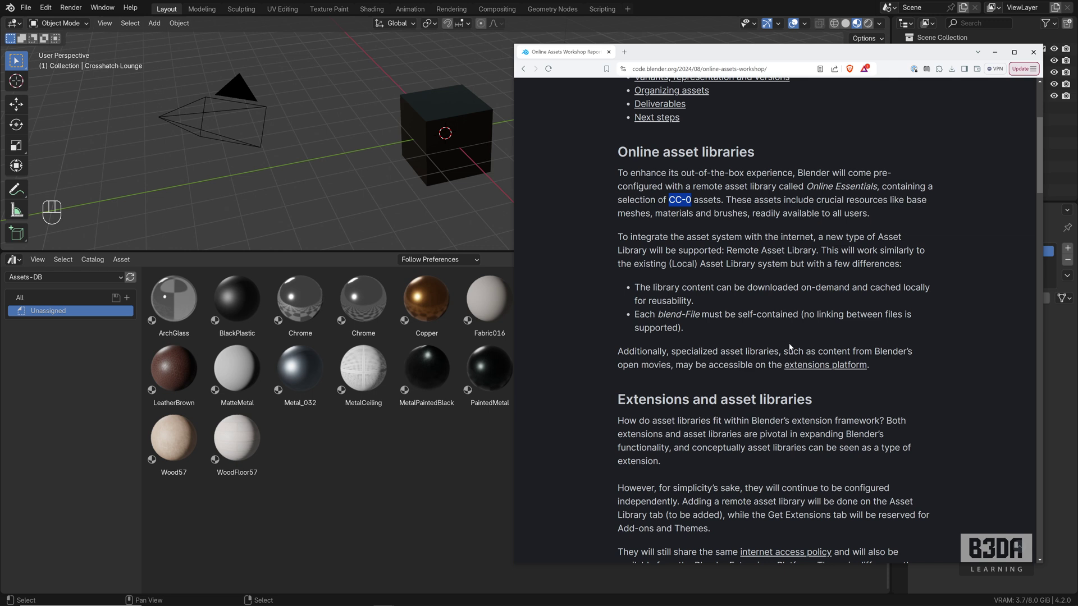
pyautogui.scroll(-3, 743, 372)
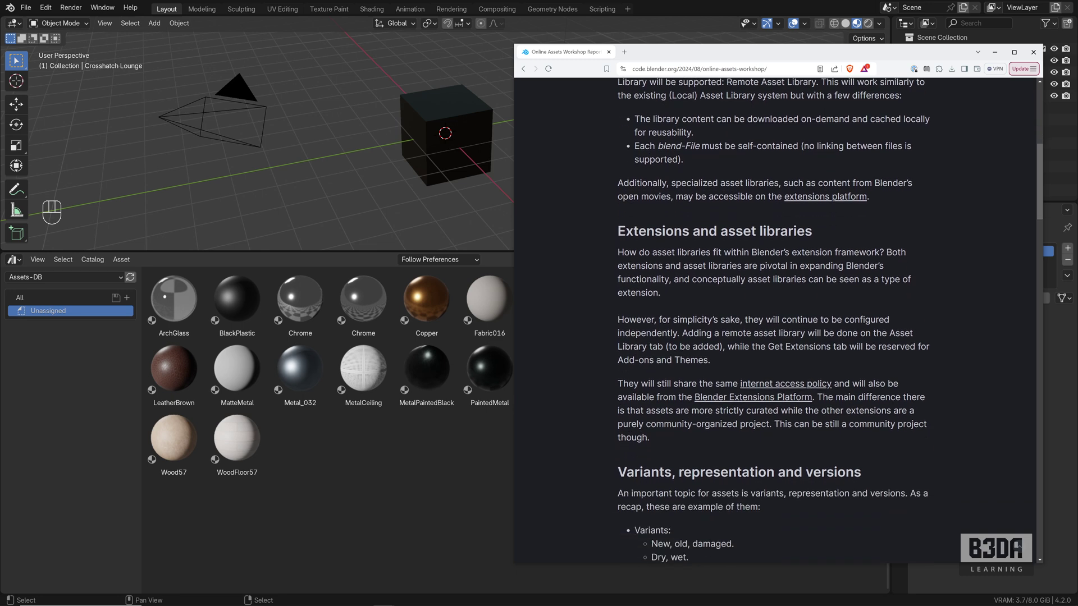
pyautogui.moveTo(618, 348); pyautogui.dragTo(646, 347)
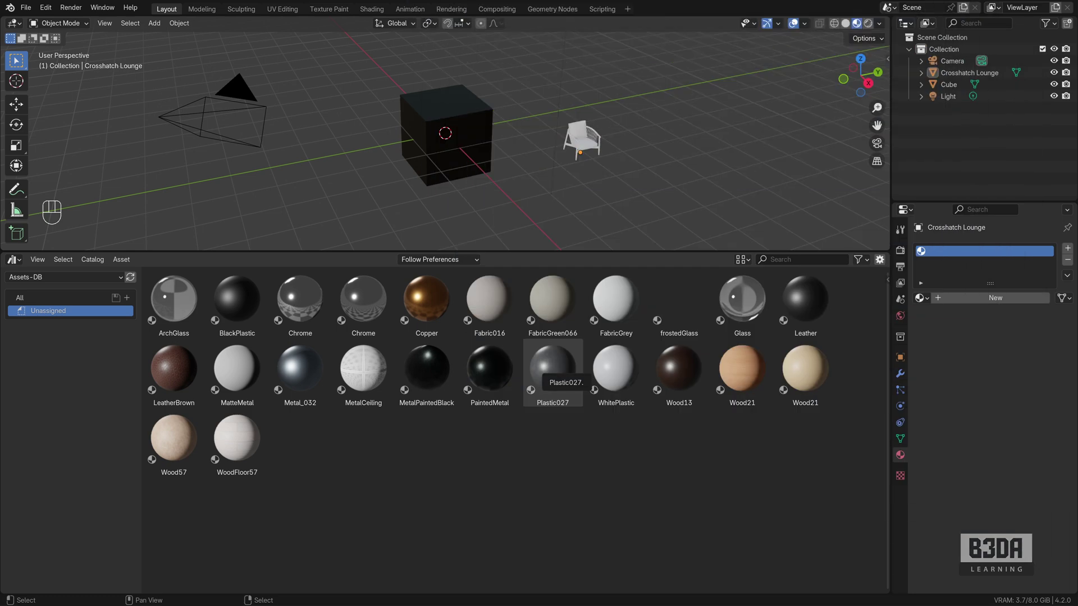
# - Open Preferences at File Paths > Asset Libraries showing the Assets-DB path, then return to the article
pyautogui.click(46, 7)
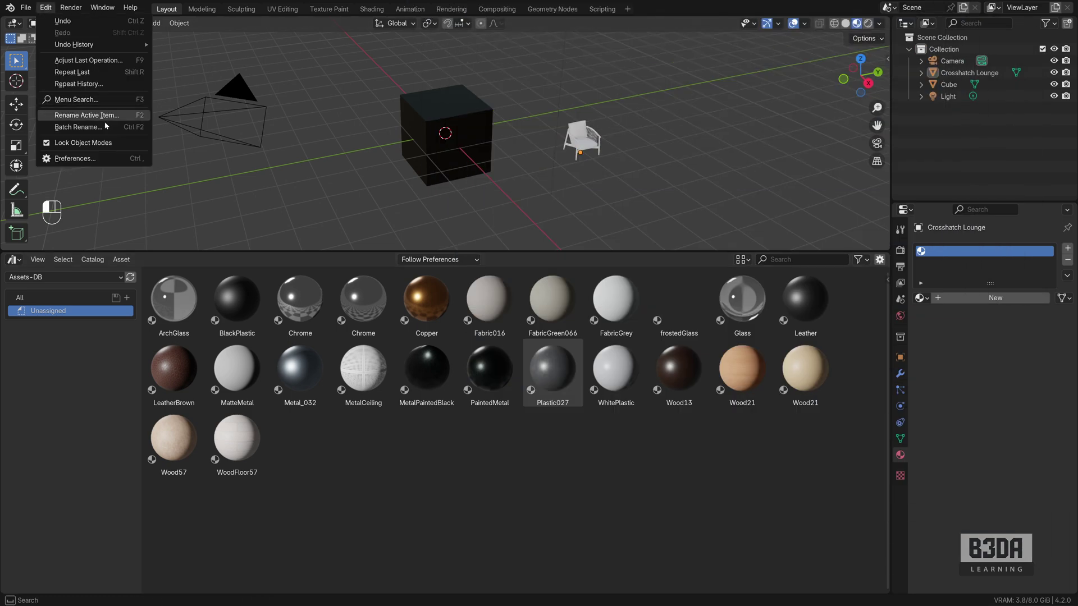
pyautogui.click(102, 162)
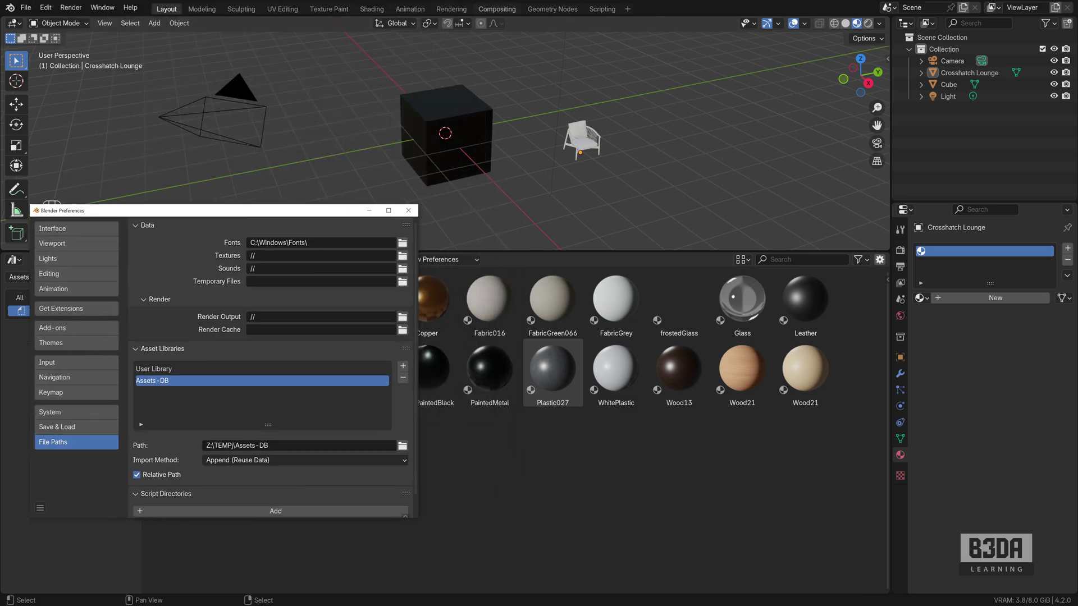
pyautogui.hotkey('alt', 'Tab')
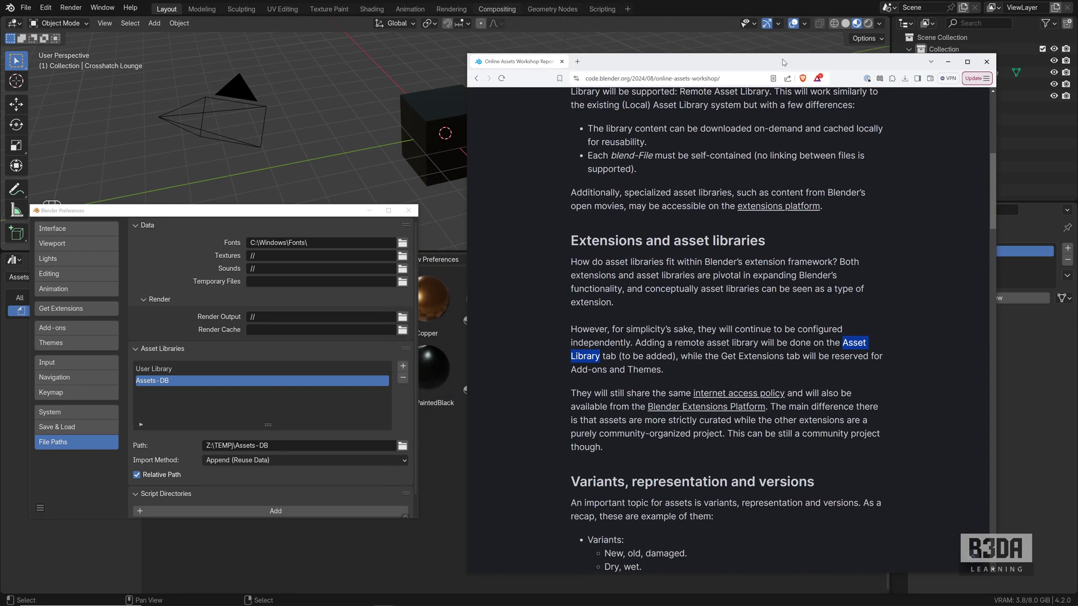
# - Scroll the article down to the Variants, Representation and Versions list
pyautogui.scroll(-2, 750, 279)
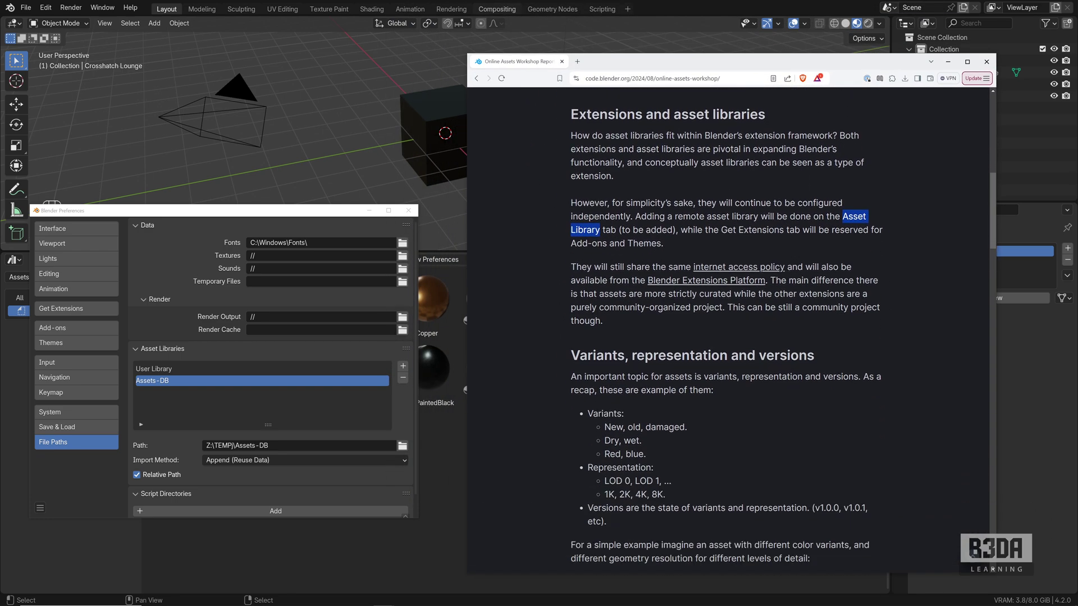
pyautogui.scroll(-1, 729, 290)
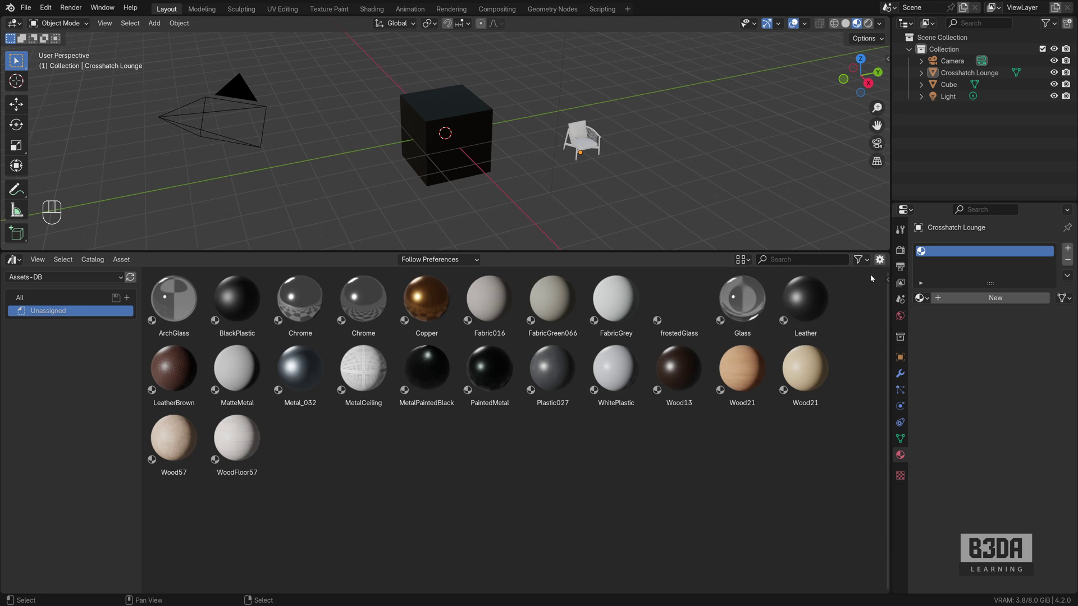
# - List object assets, drop the SitReflex chair beside the Crosshatch Lounge, frame both chairs, and select it
pyautogui.click(859, 260)
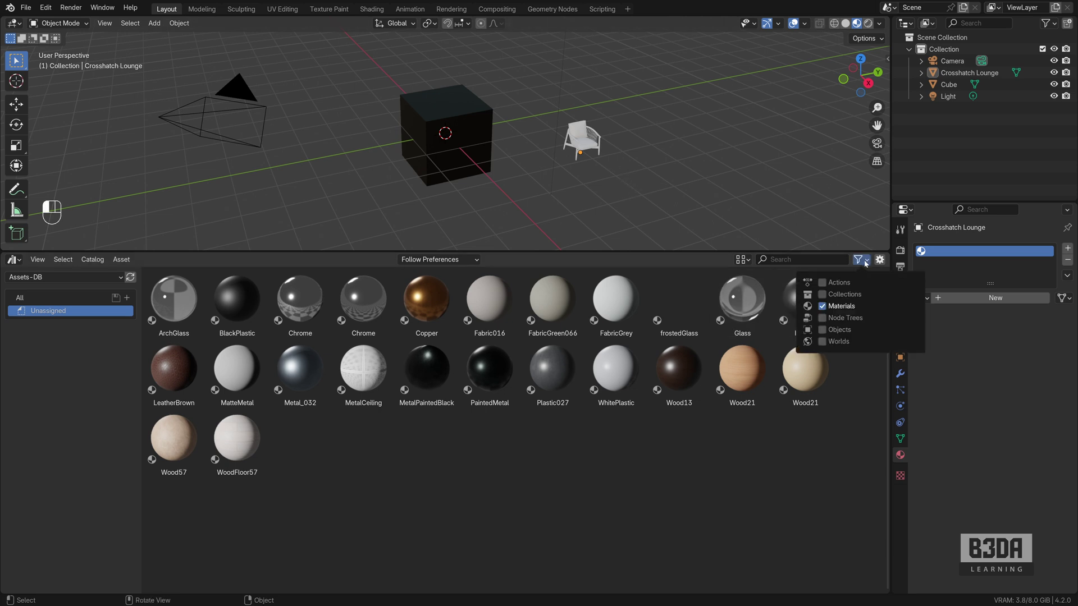
pyautogui.click(822, 330)
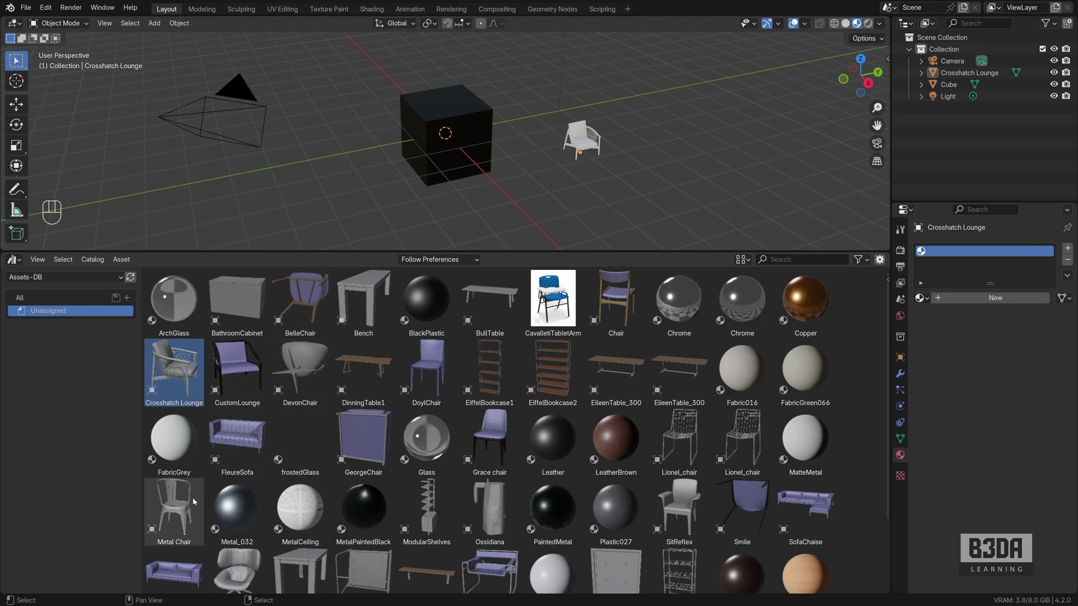
pyautogui.moveTo(680, 508); pyautogui.dragTo(663, 160)
pyautogui.scroll(1, 701, 150)
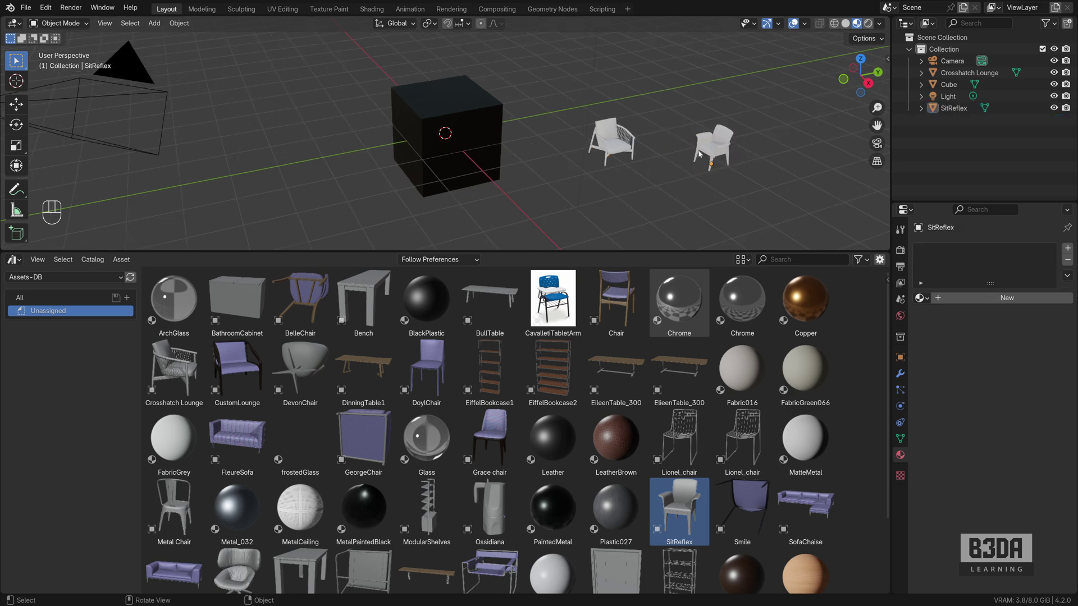
pyautogui.keyDown('shift'); pyautogui.moveTo(701, 151); pyautogui.dragTo(520, 128, button='middle'); pyautogui.keyUp('shift')
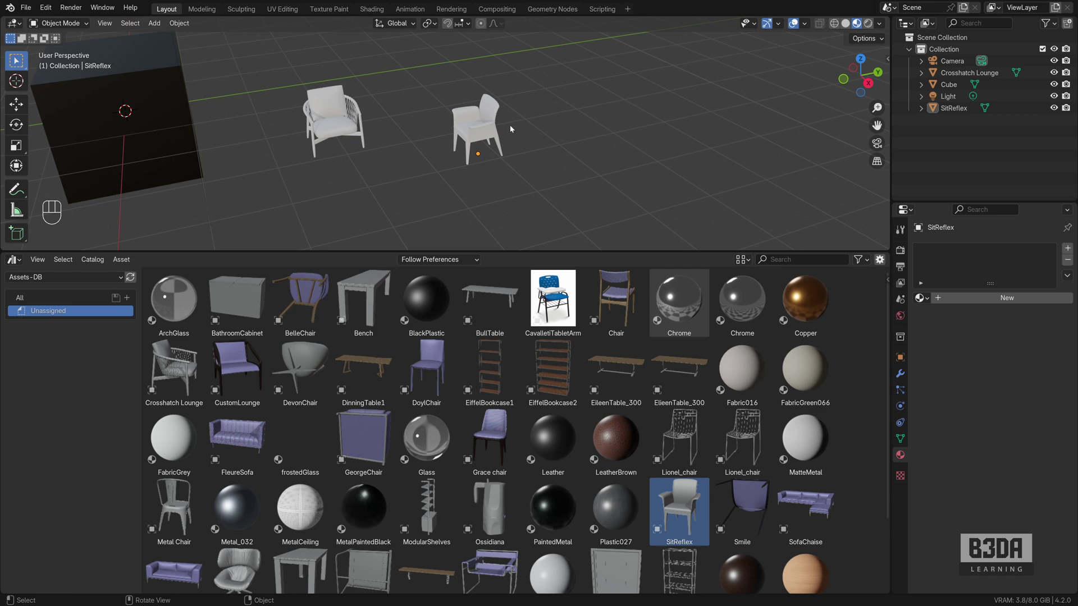
pyautogui.click(497, 154)
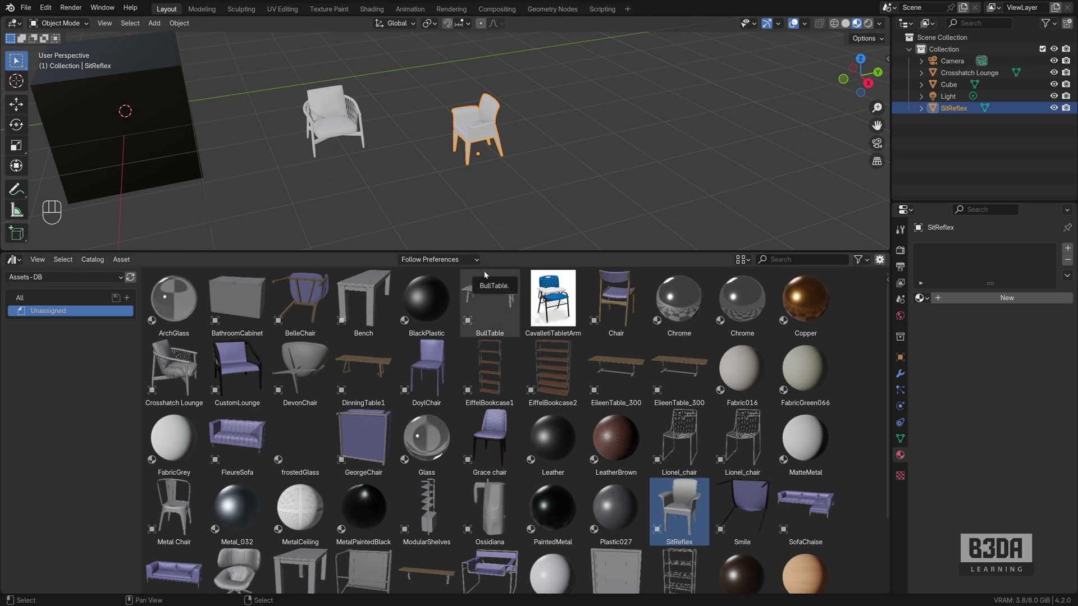
# - Return to the article at the Blue, Orange and Pink LOD-0 to LOD-2 table, shifting its window up-right
pyautogui.hotkey('alt', 'Tab')
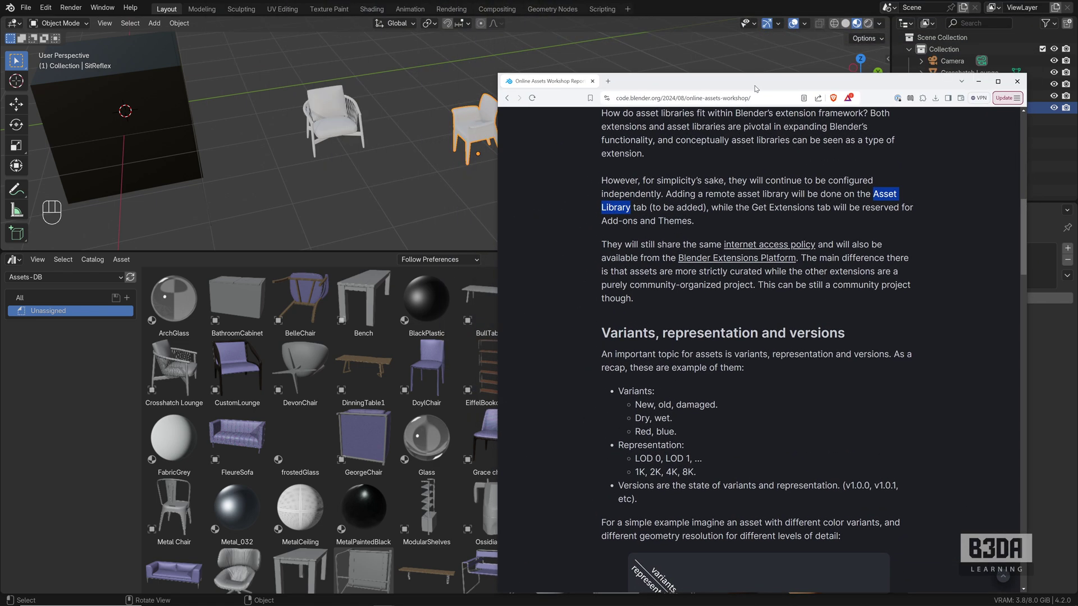
pyautogui.scroll(-2, 750, 296)
pyautogui.scroll(-4, 750, 297)
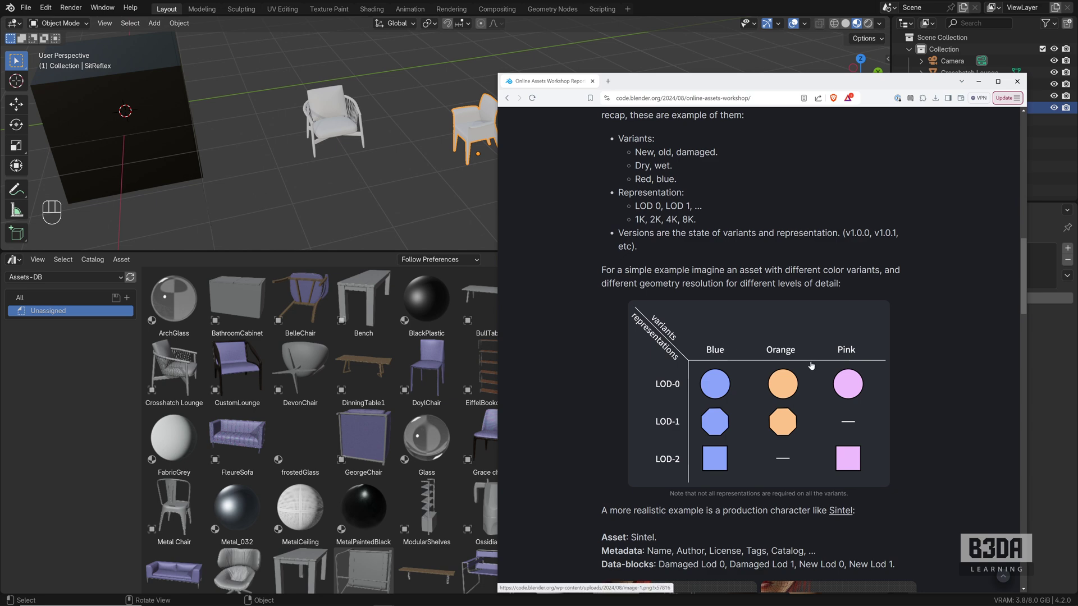
pyautogui.scroll(-1, 695, 376)
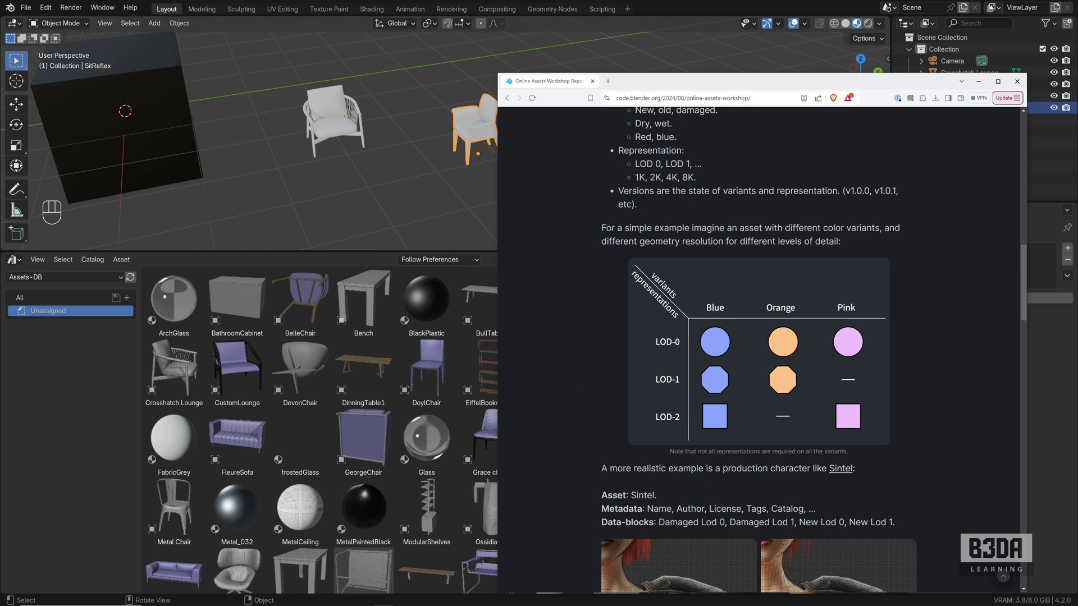
pyautogui.scroll(-5, 905, 352)
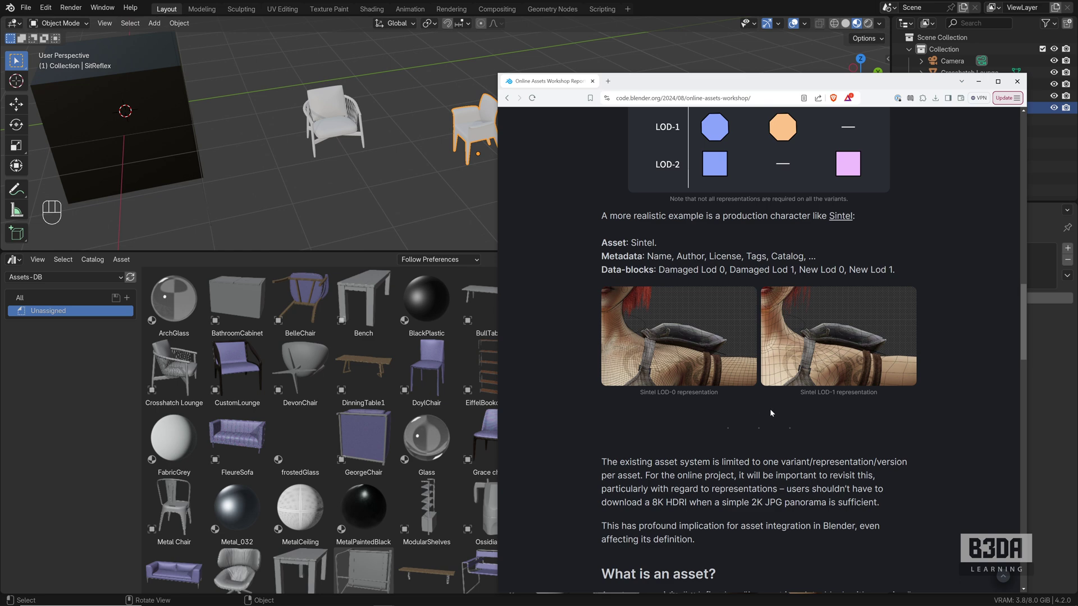
pyautogui.scroll(5, 793, 415)
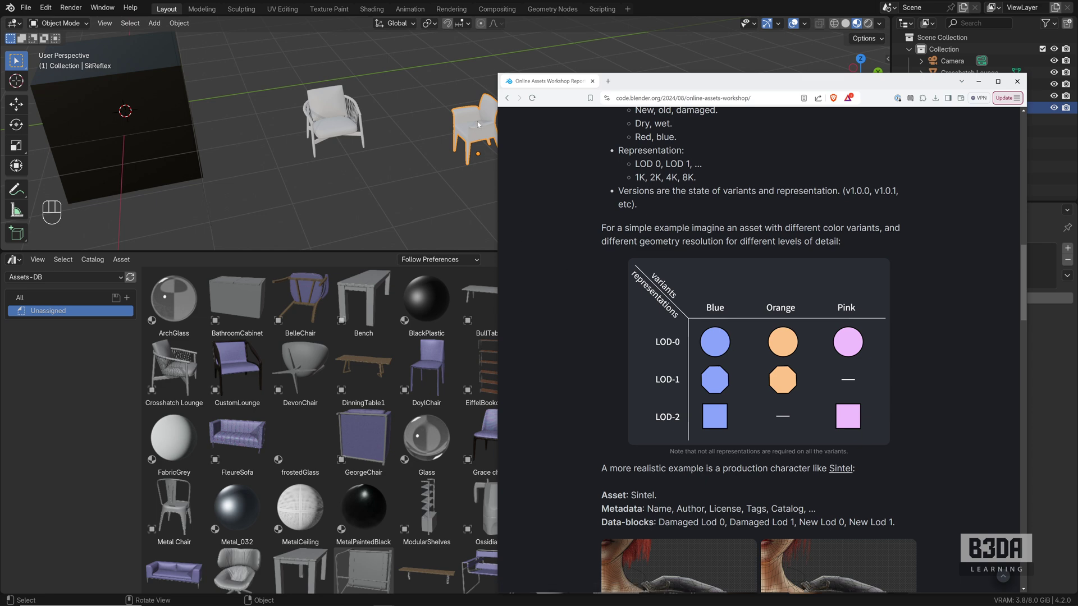
pyautogui.moveTo(699, 89); pyautogui.dragTo(752, 61)
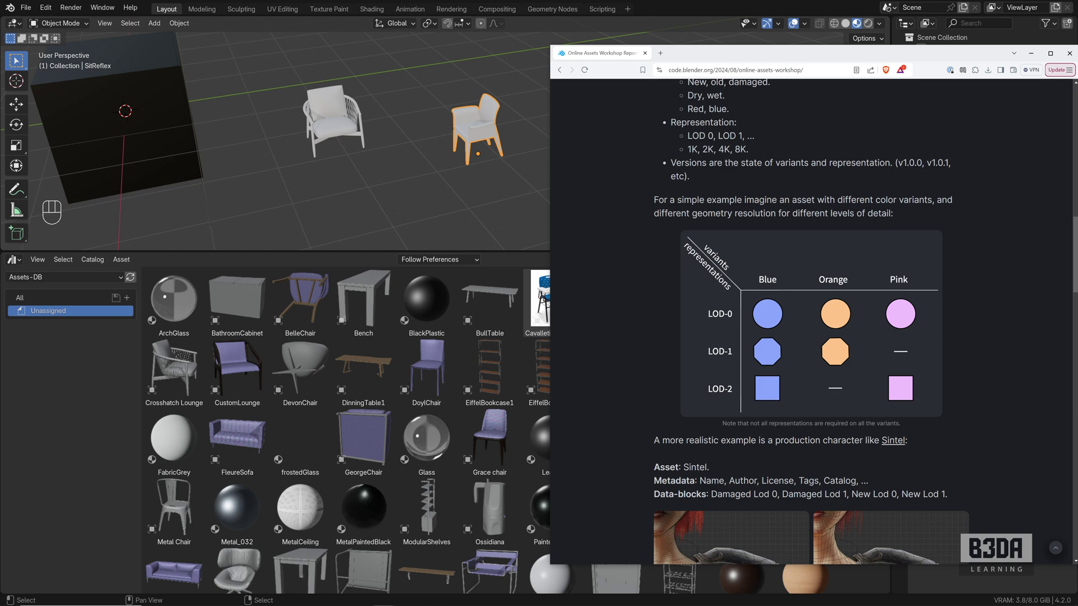
# - Select the article's URL, then scroll back up to the title and six-section contents list
pyautogui.hotkey('ctrl', 'l')
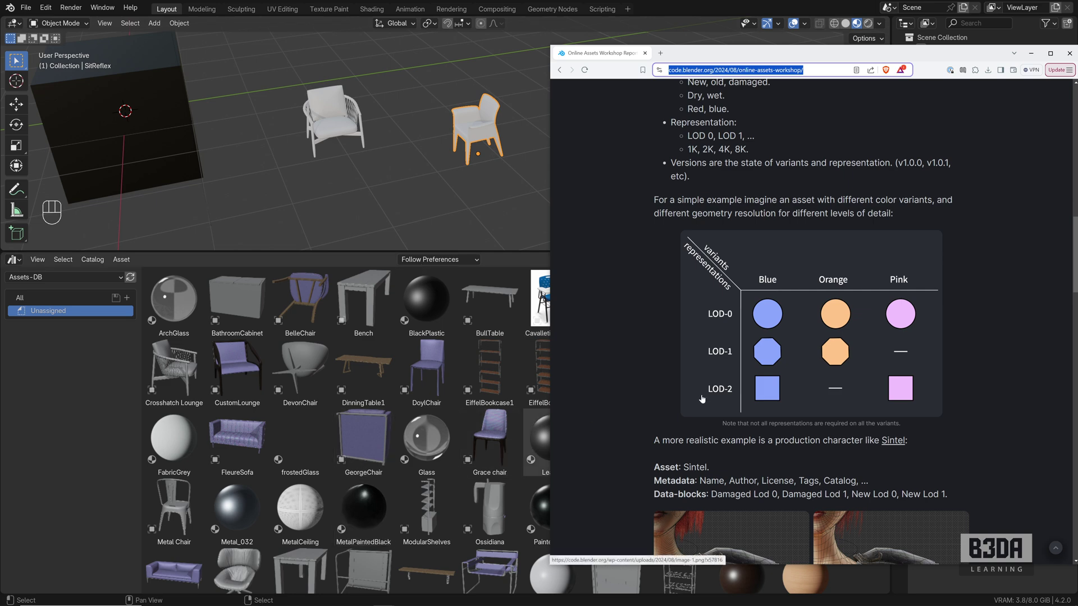
pyautogui.scroll(-3, 716, 342)
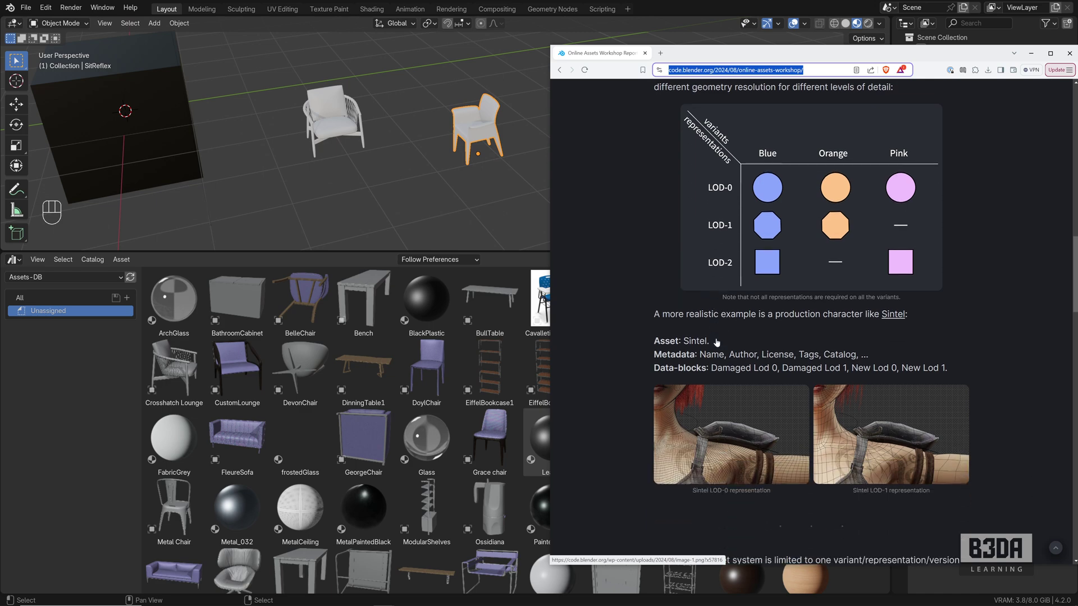
pyautogui.scroll(-1, 716, 343)
pyautogui.scroll(10, 716, 343)
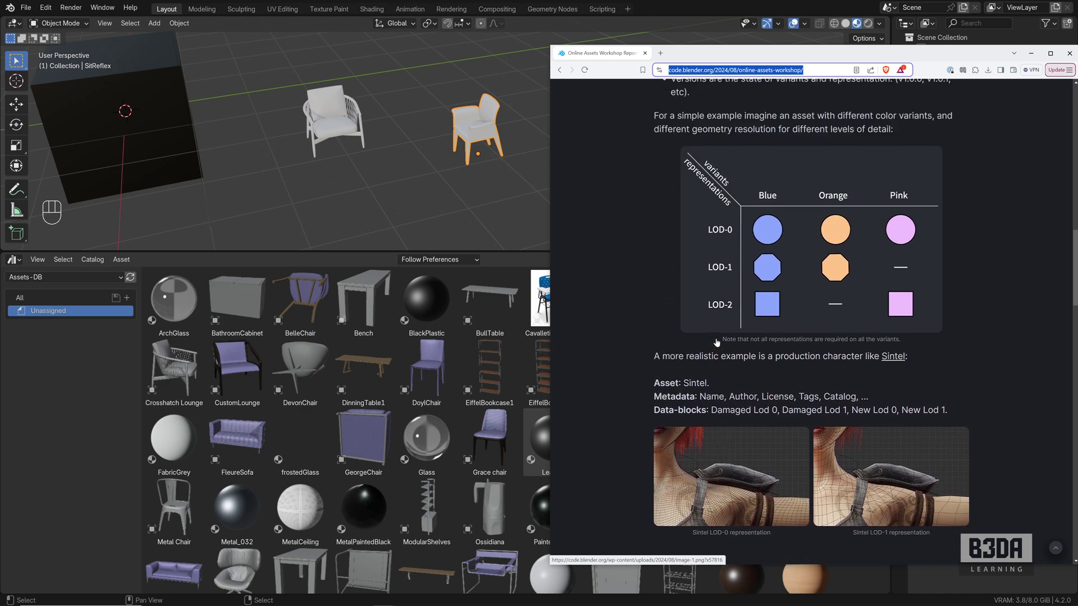
pyautogui.scroll(5, 716, 343)
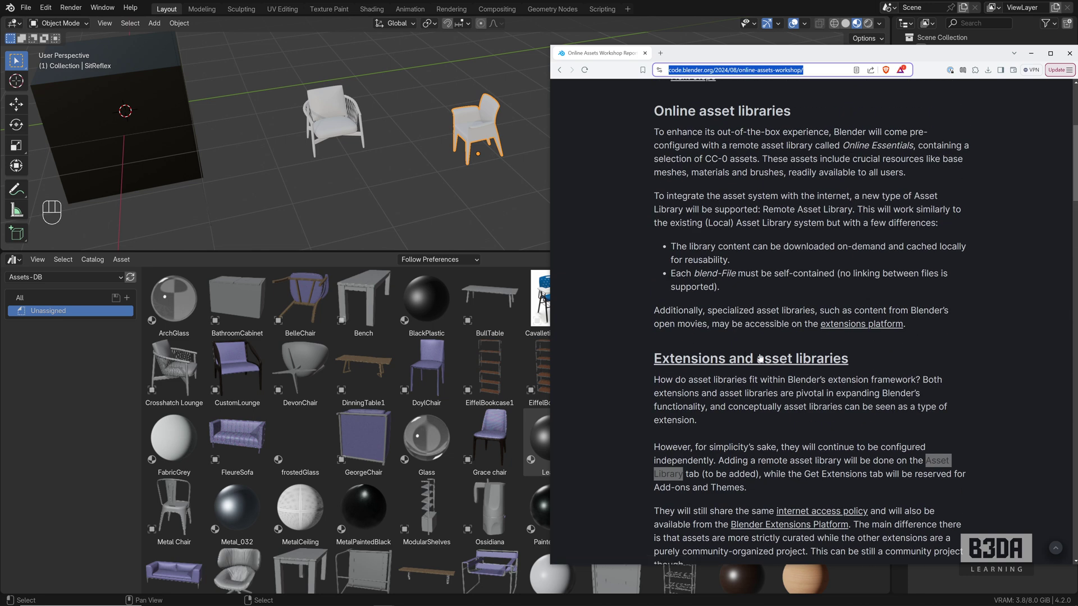
pyautogui.scroll(2, 772, 362)
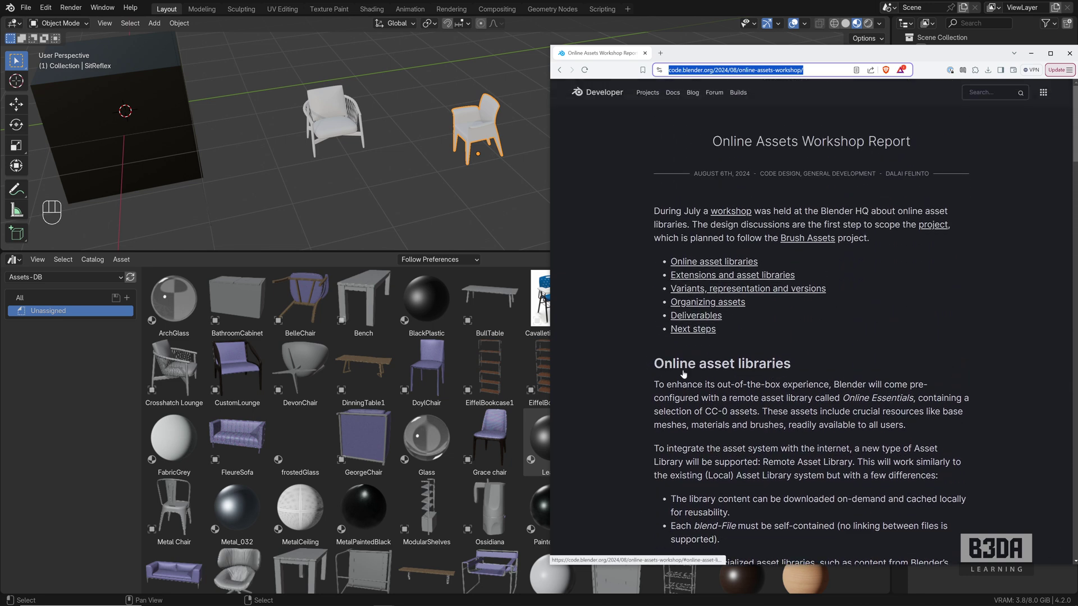